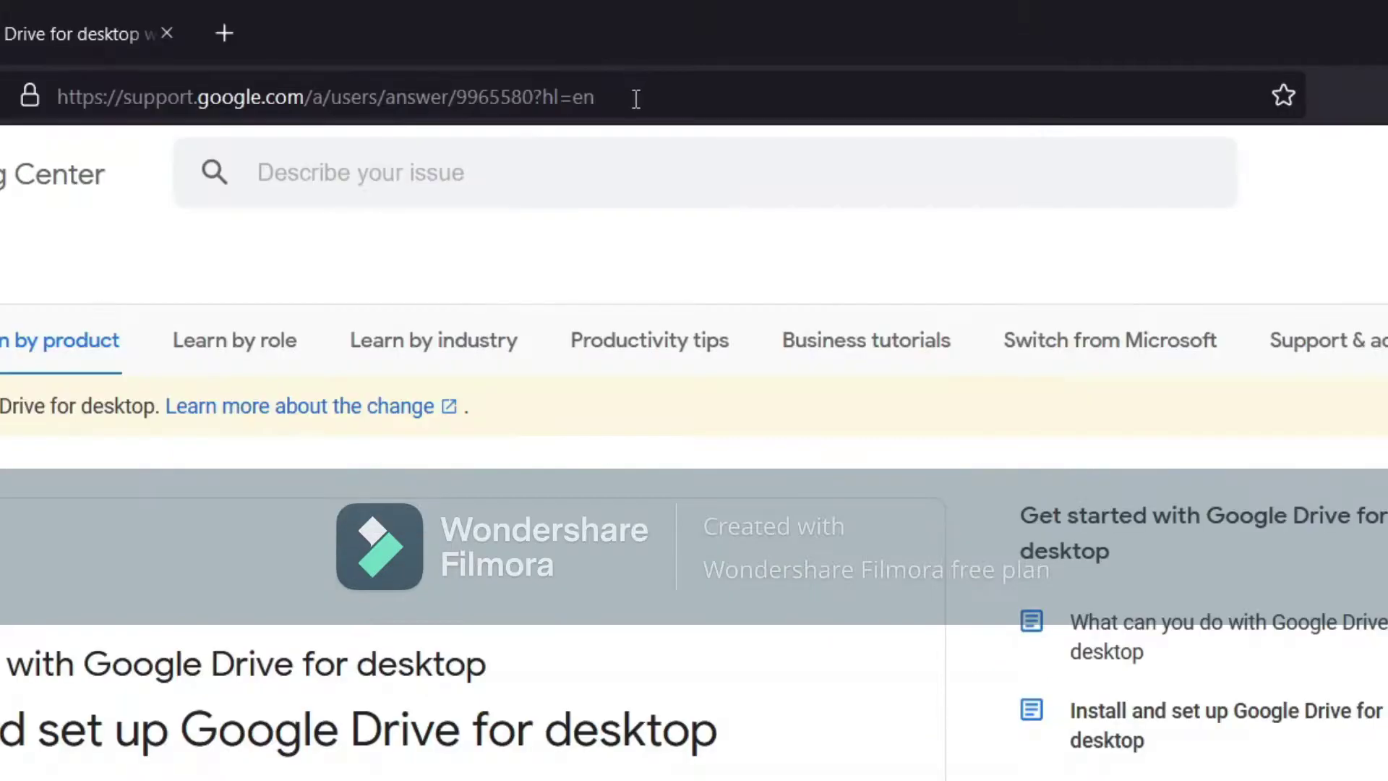
Copy the web address of the "Install and set up Google Drive for desktop" help page
left_click(678, 50)
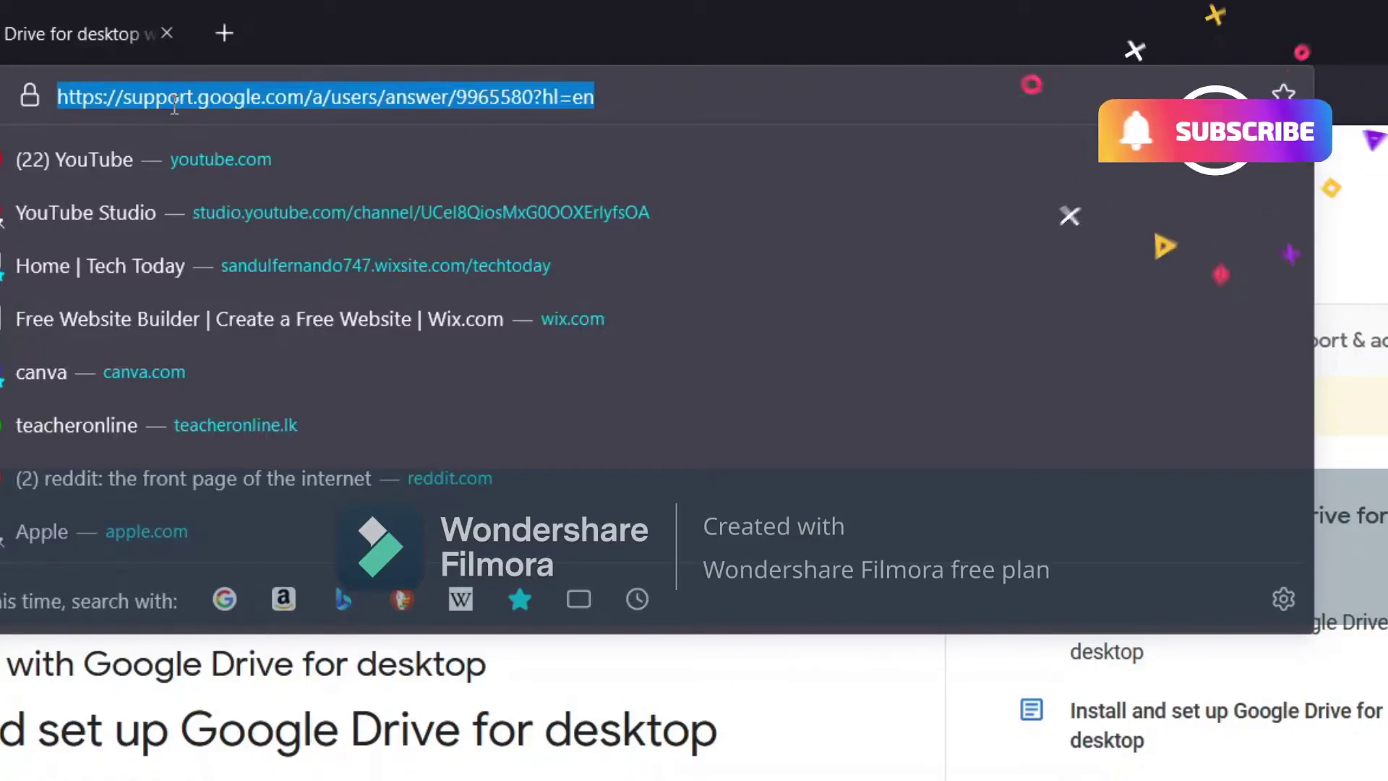
right_click(281, 96)
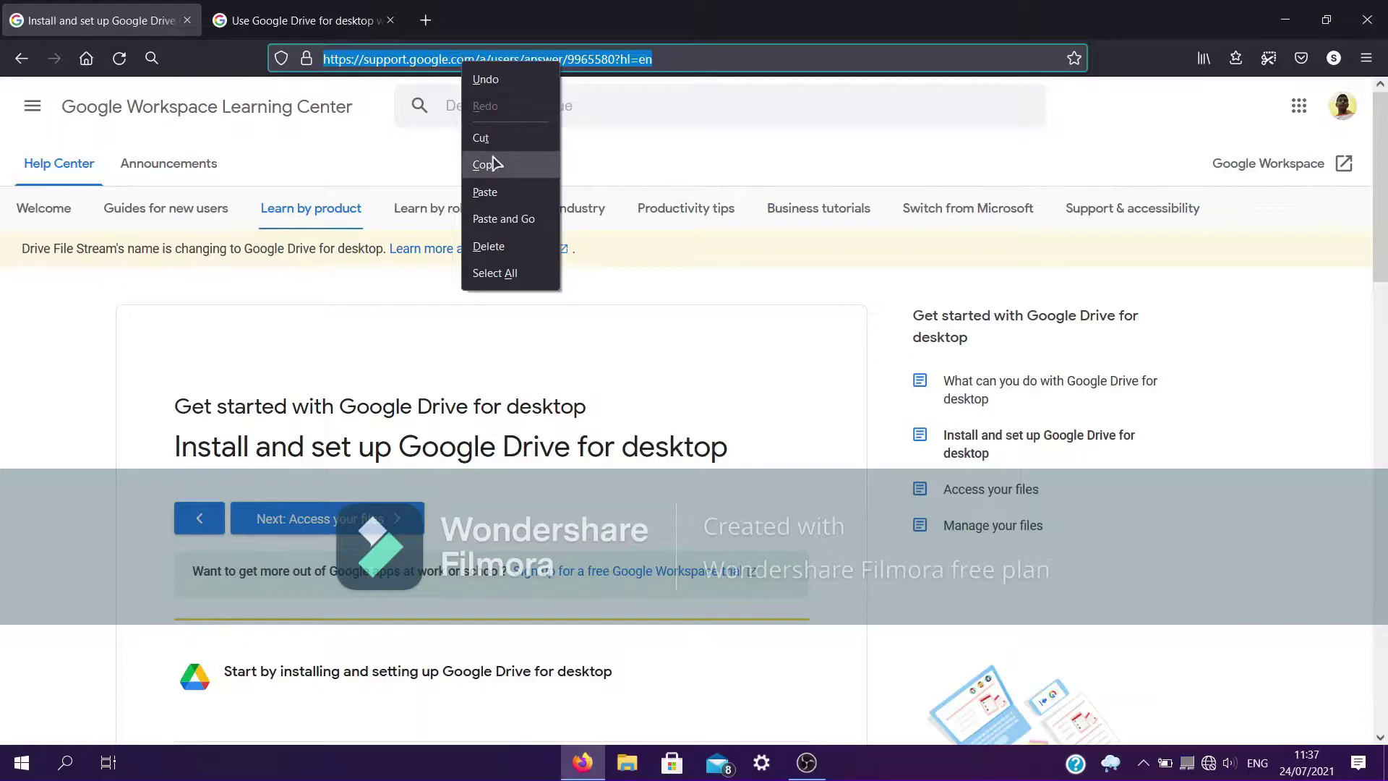
left_click(334, 272)
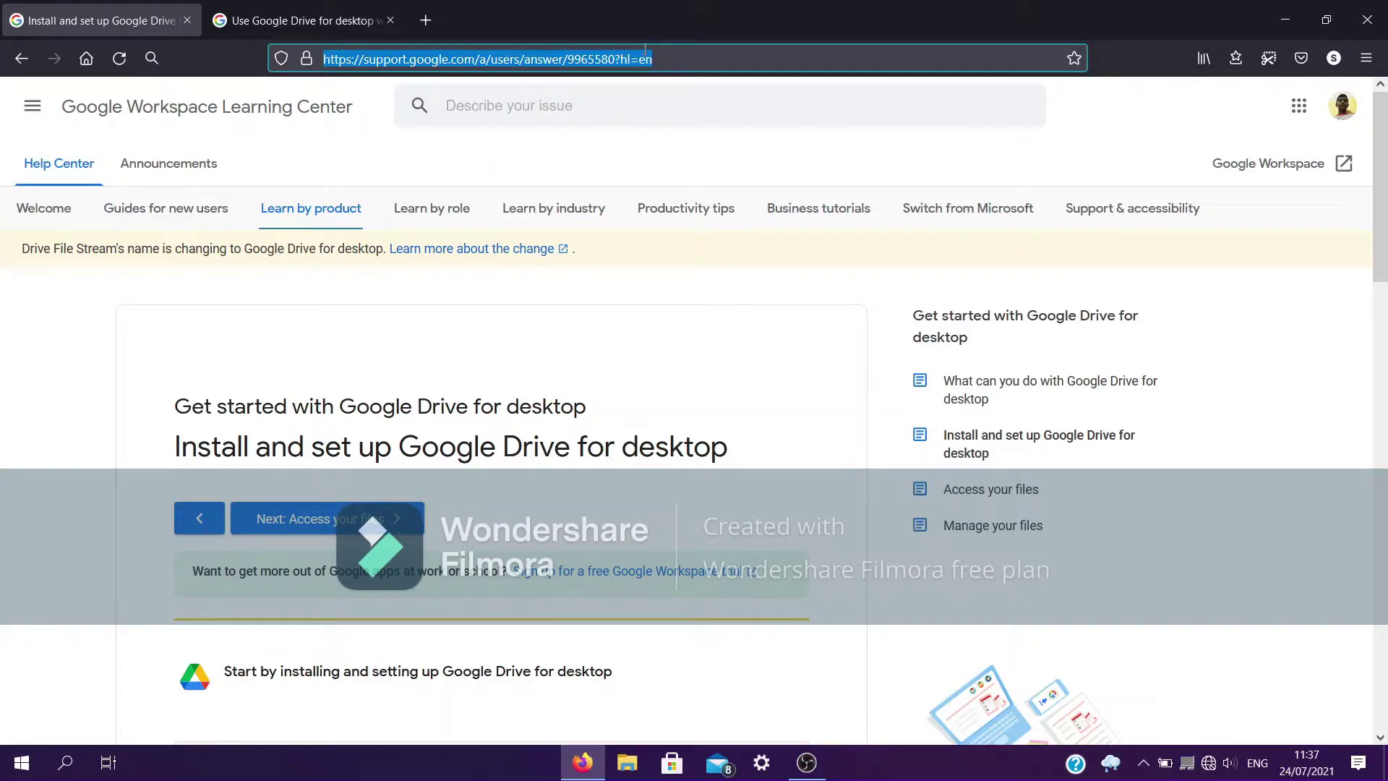
left_click(670, 67)
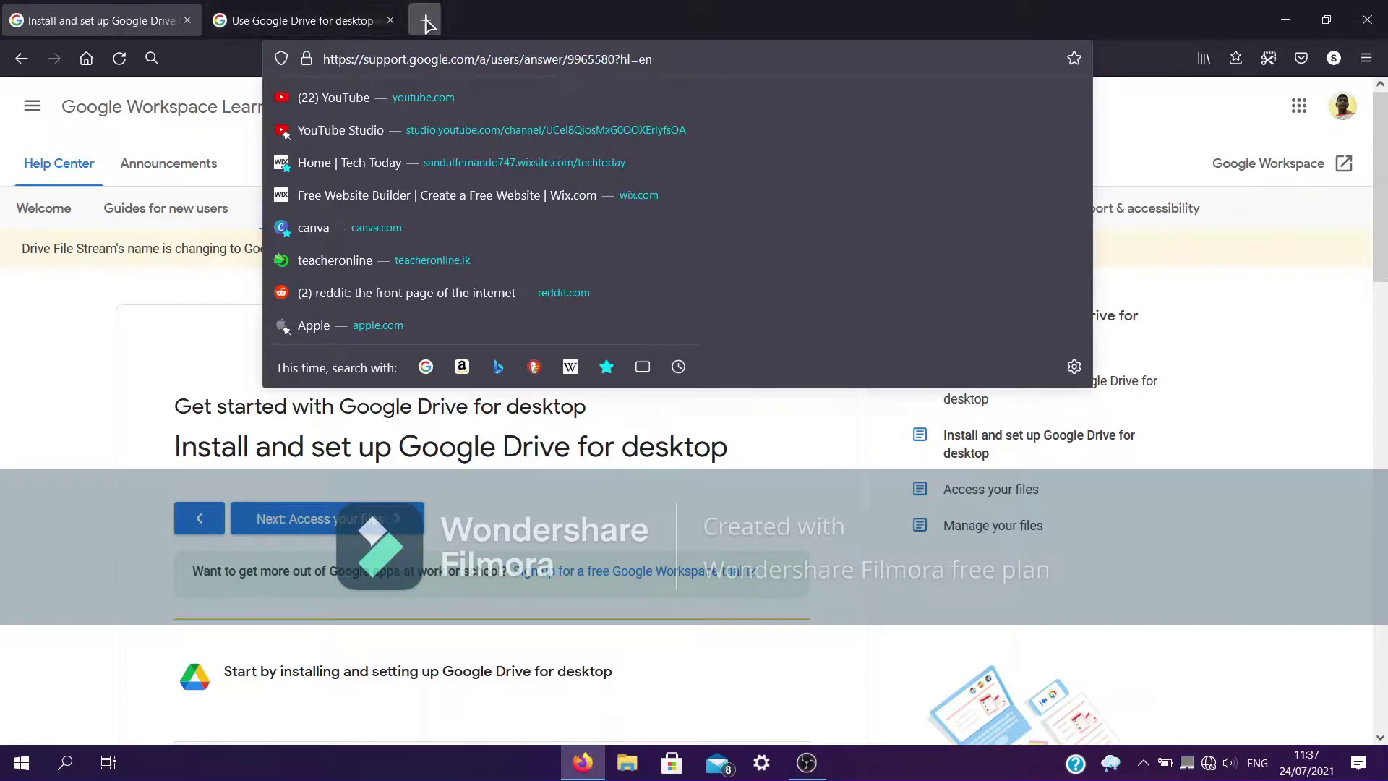
left_click(125, 305)
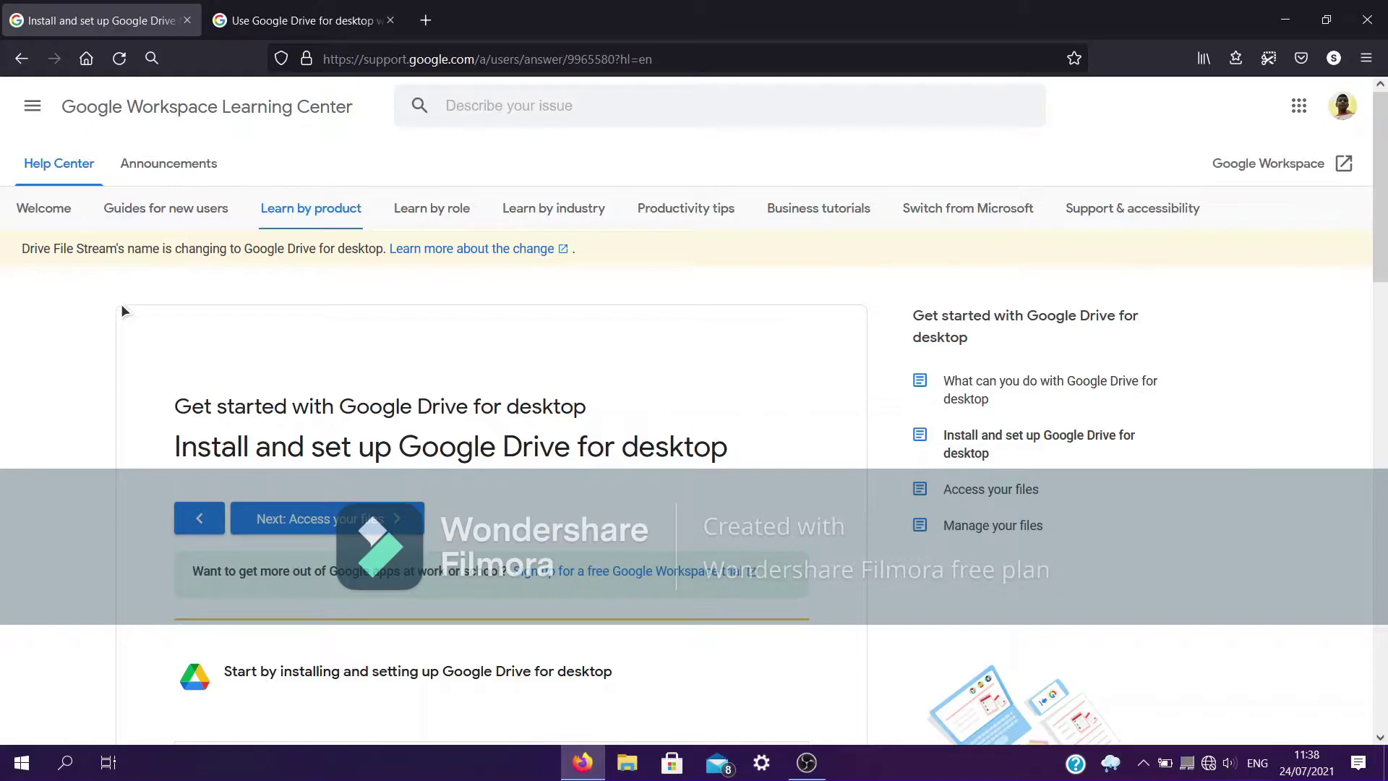
left_click(679, 57)
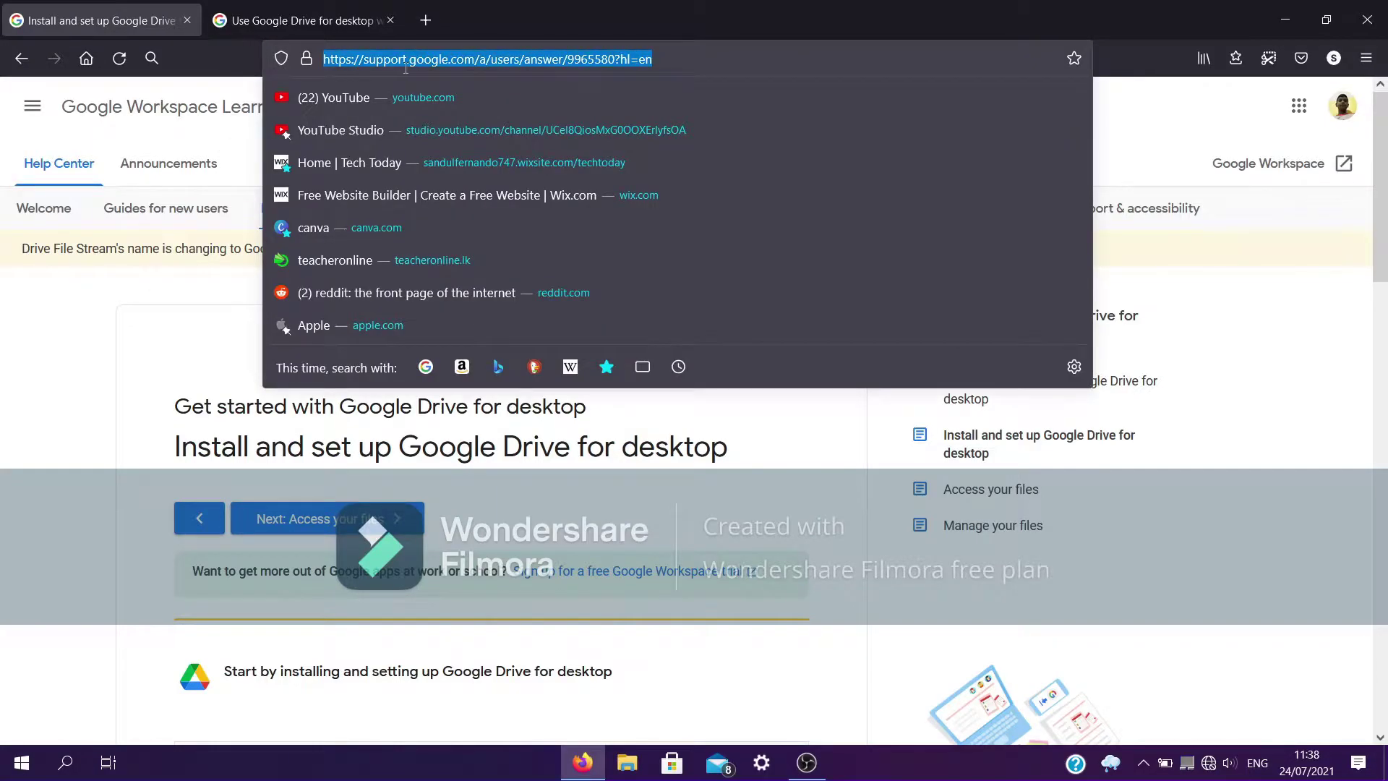
right_click(420, 65)
left_click(681, 153)
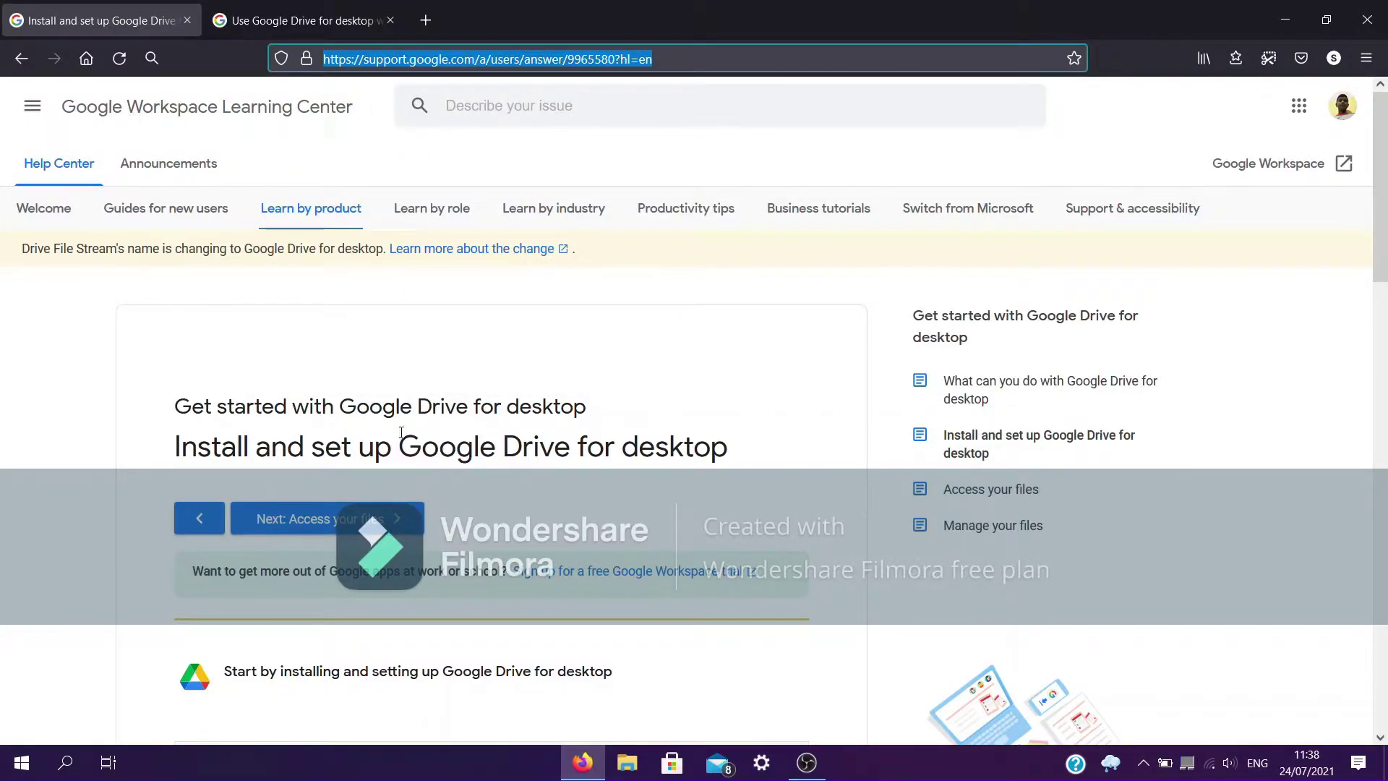
Find the work or school link under "1.1 Install Drive for desktop" and switch to its already open page
scroll(401, 441, "down", 1)
scroll(402, 441, "down", 2)
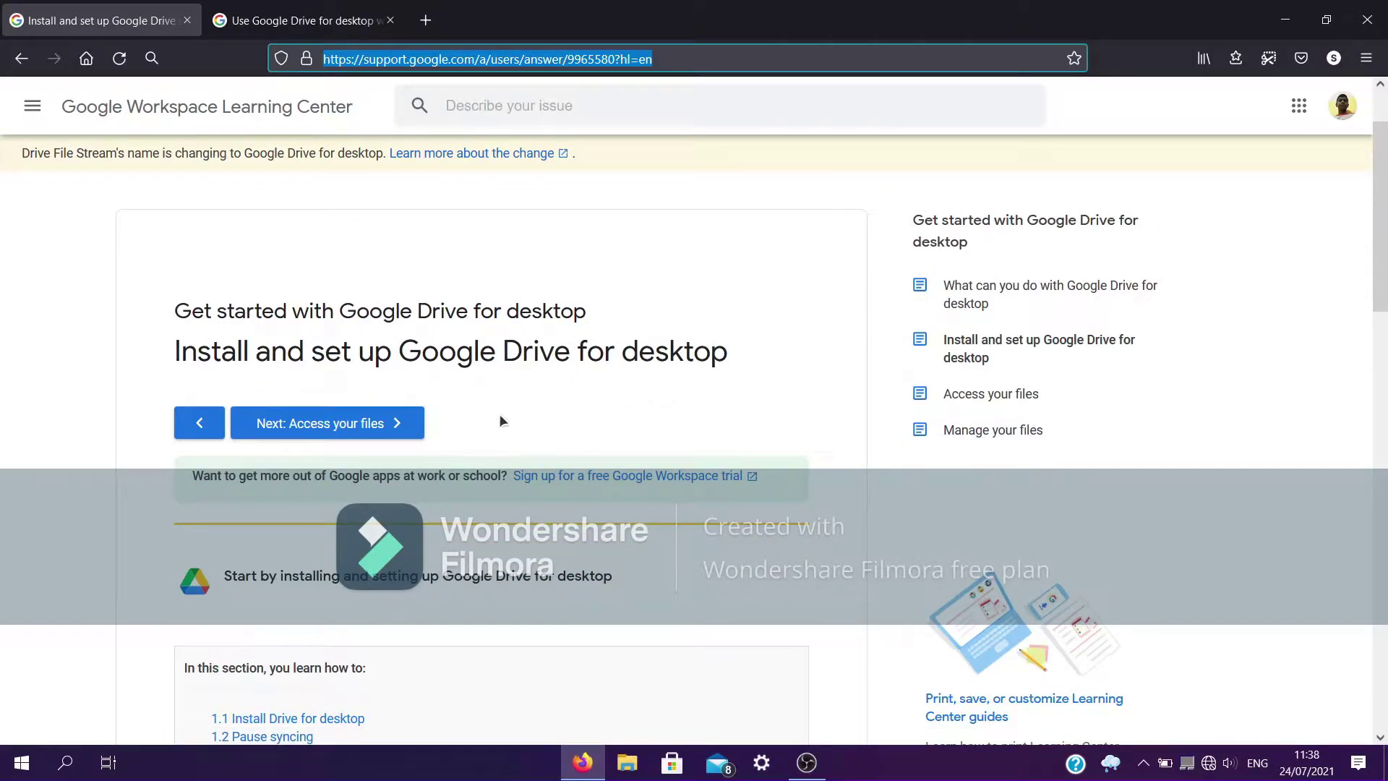
scroll(463, 408, "down", 3)
scroll(573, 399, "down", 10)
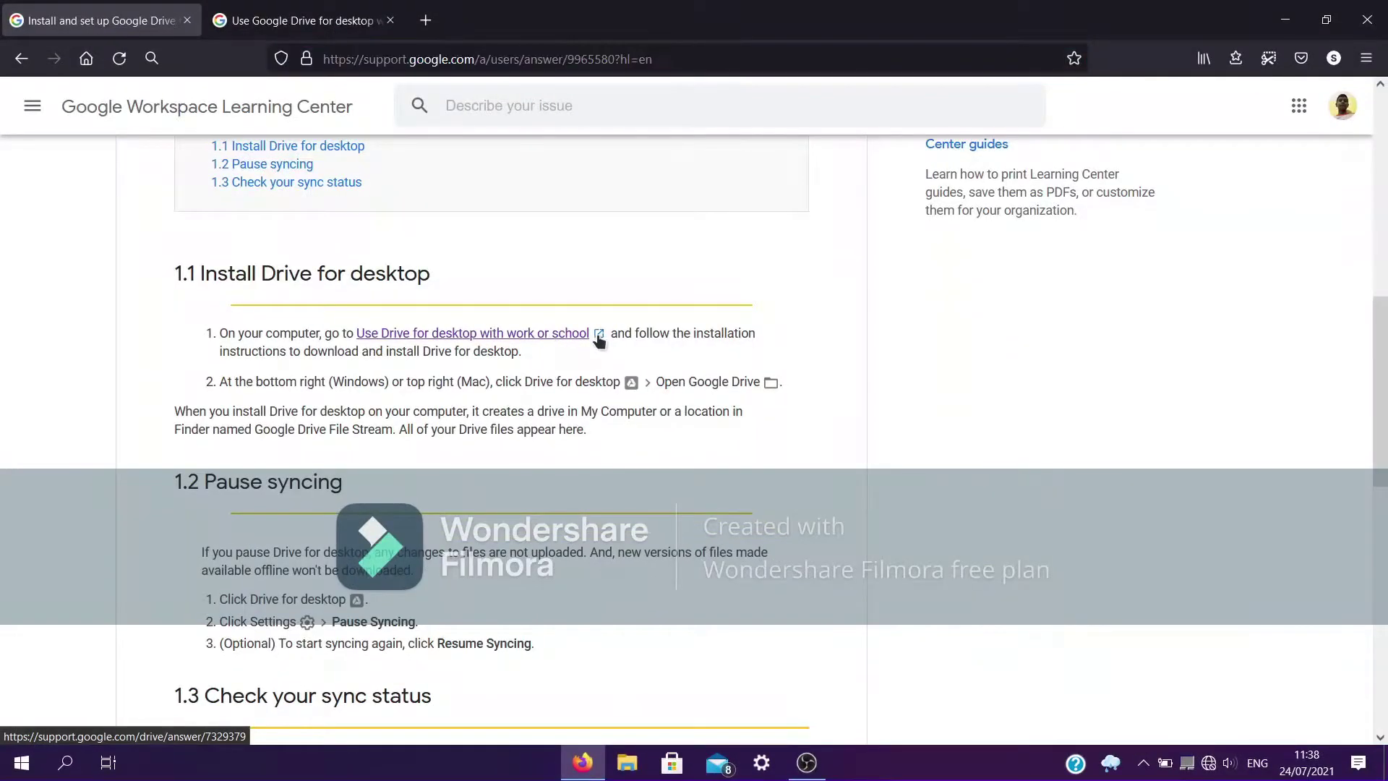
right_click(548, 337)
left_click(588, 288)
left_click(253, 11)
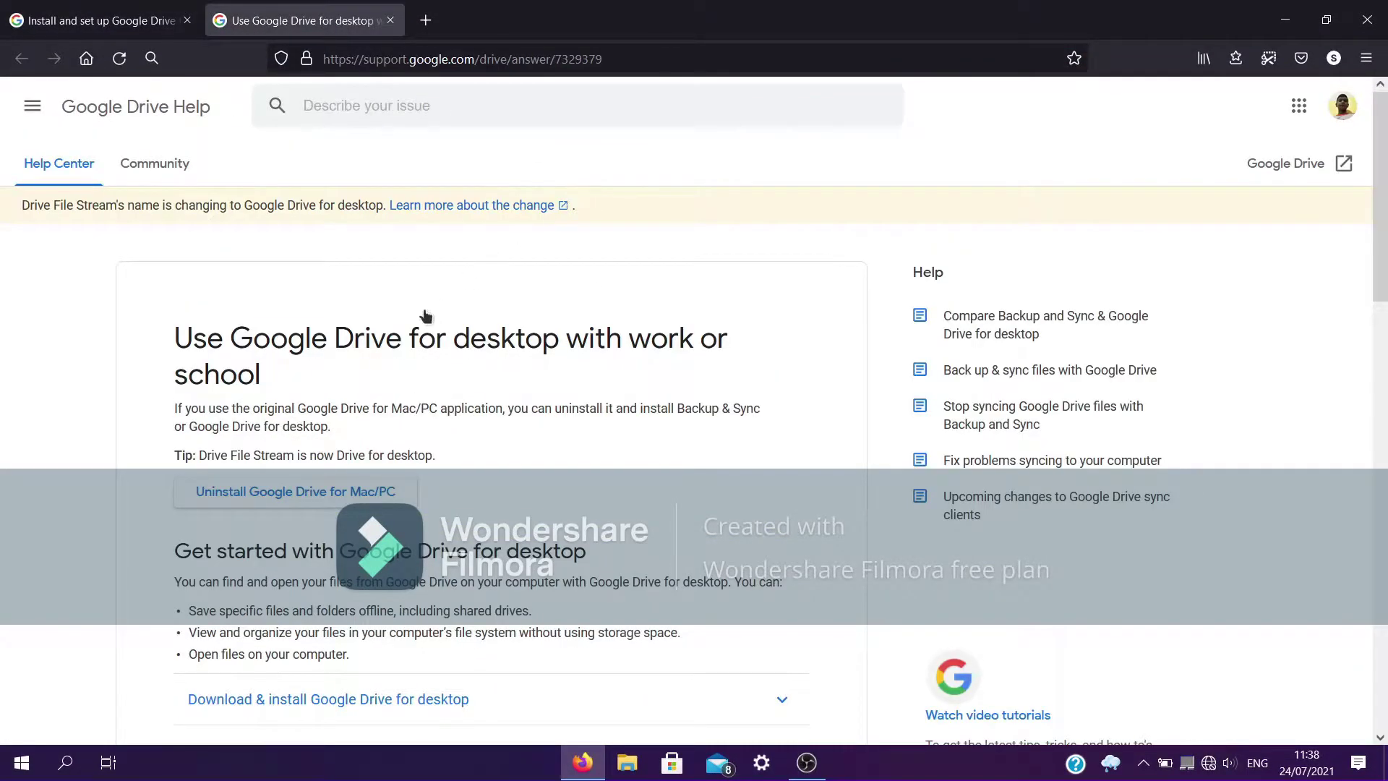
Review the installation, system requirements and file-handling sections of the "Use Google Drive for desktop with work or school" page
scroll(428, 345, "down", 4)
scroll(427, 348, "up", 4)
scroll(513, 492, "down", 4)
scroll(502, 475, "down", 3)
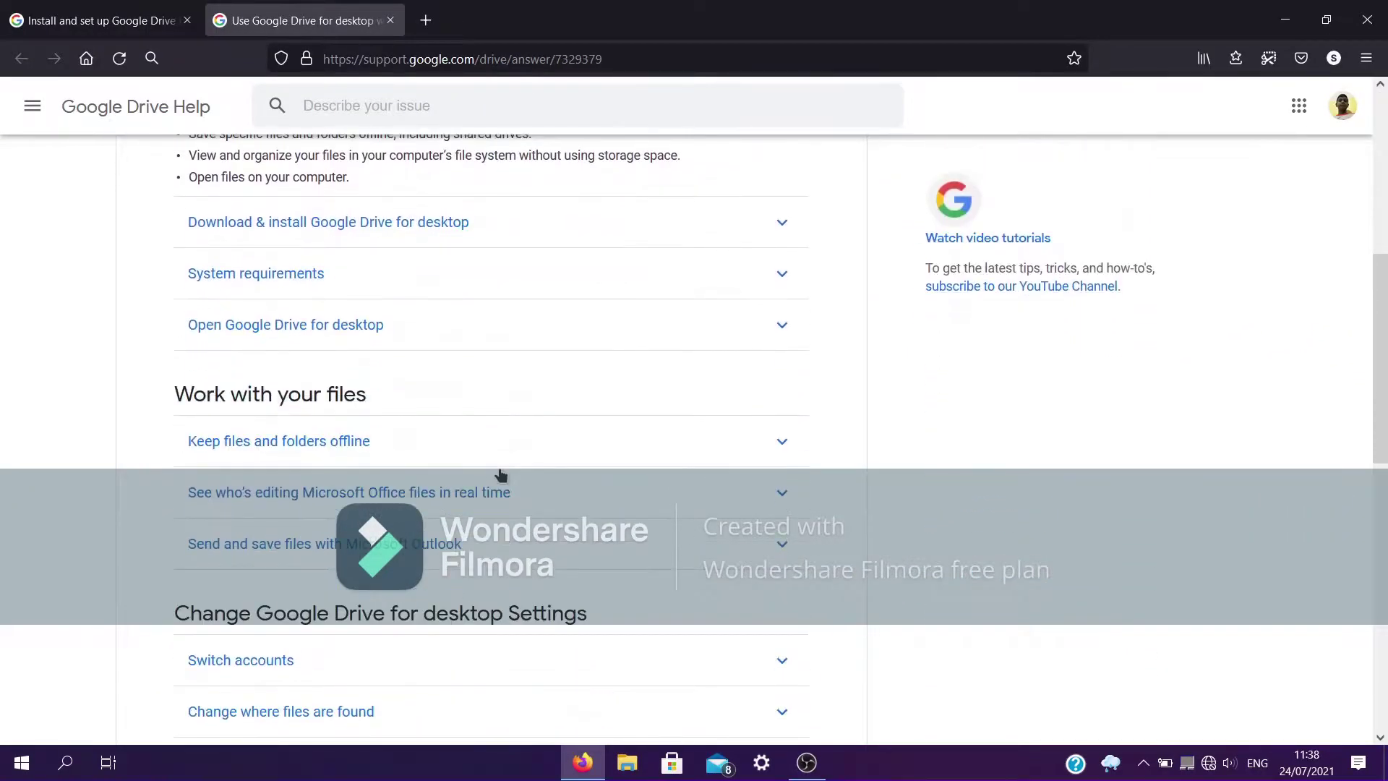
scroll(501, 474, "up", 8)
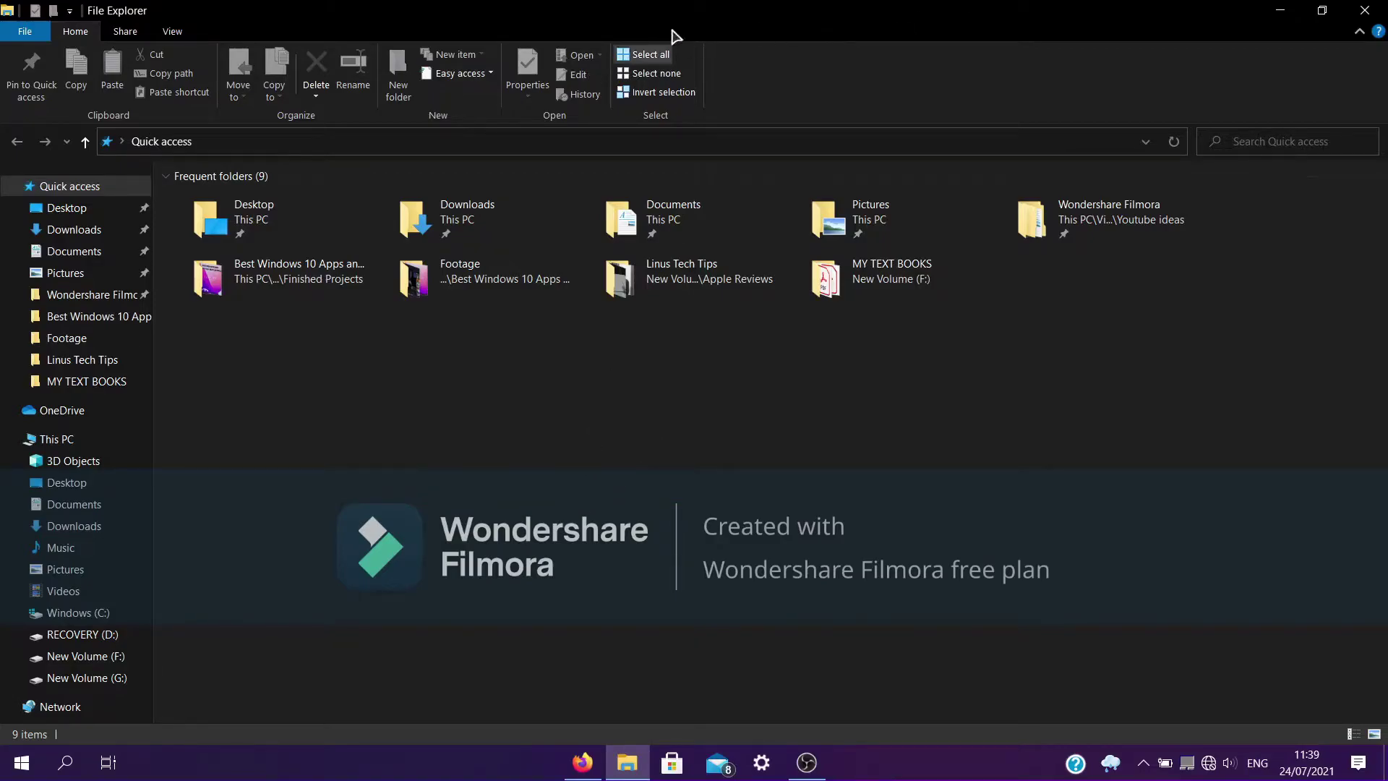
Look through the Downloads folder in File Explorer, return to Quick access, and minimize the window
left_click(75, 229)
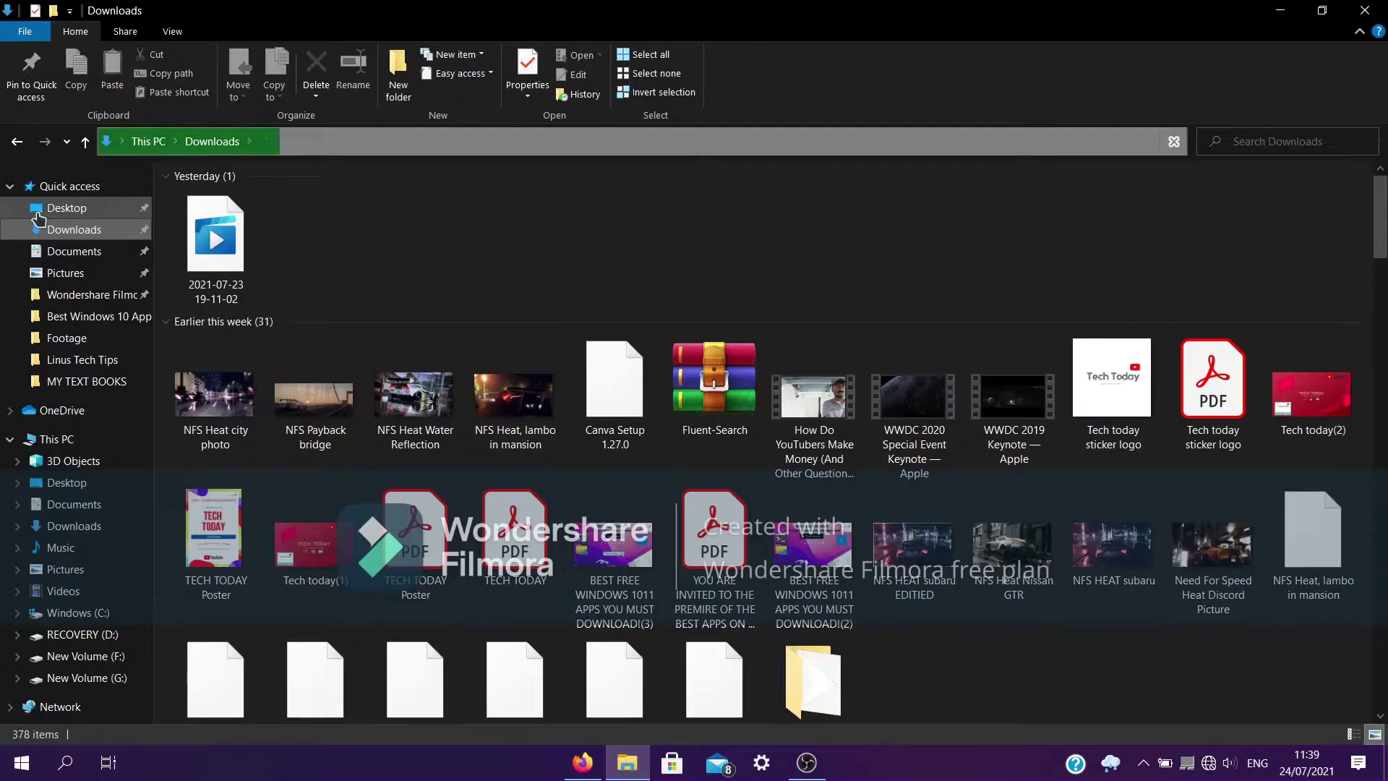
left_click(67, 187)
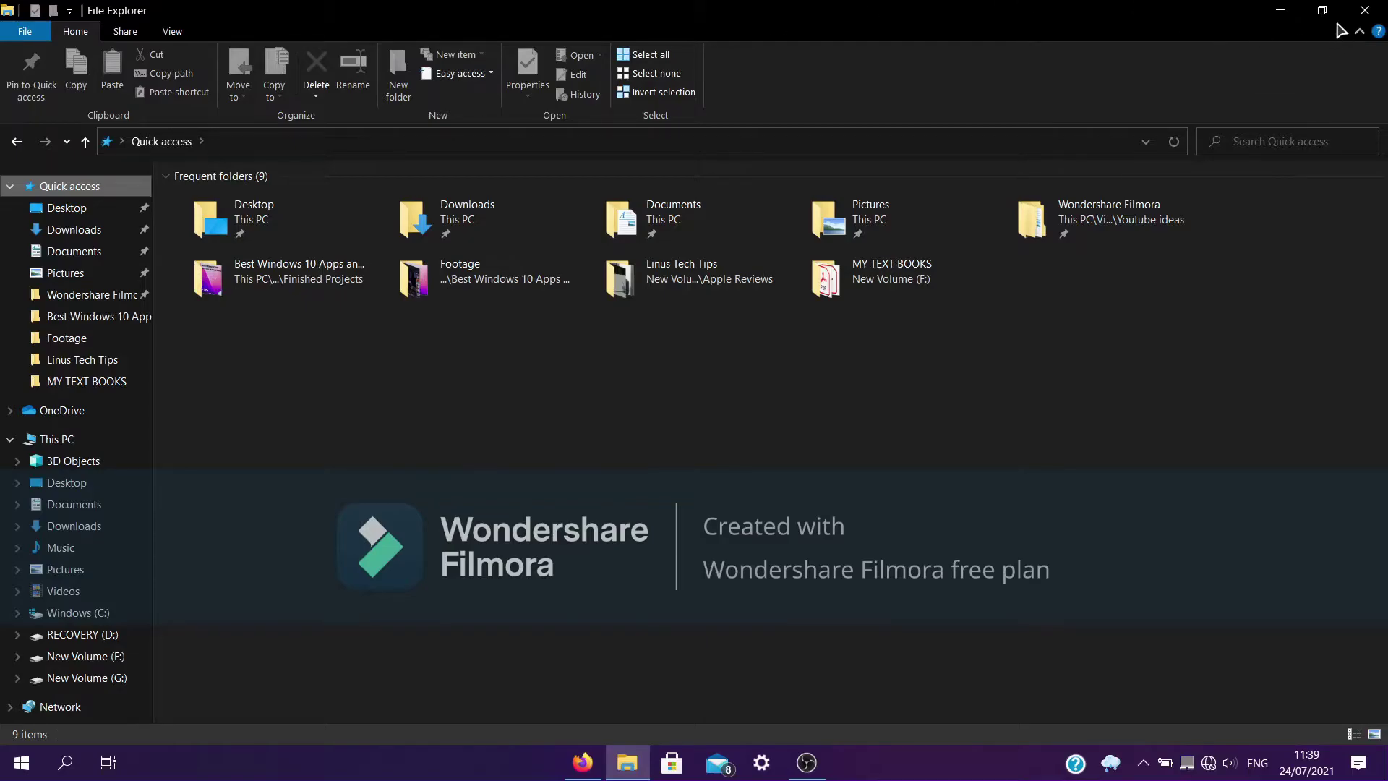
left_click(1279, 10)
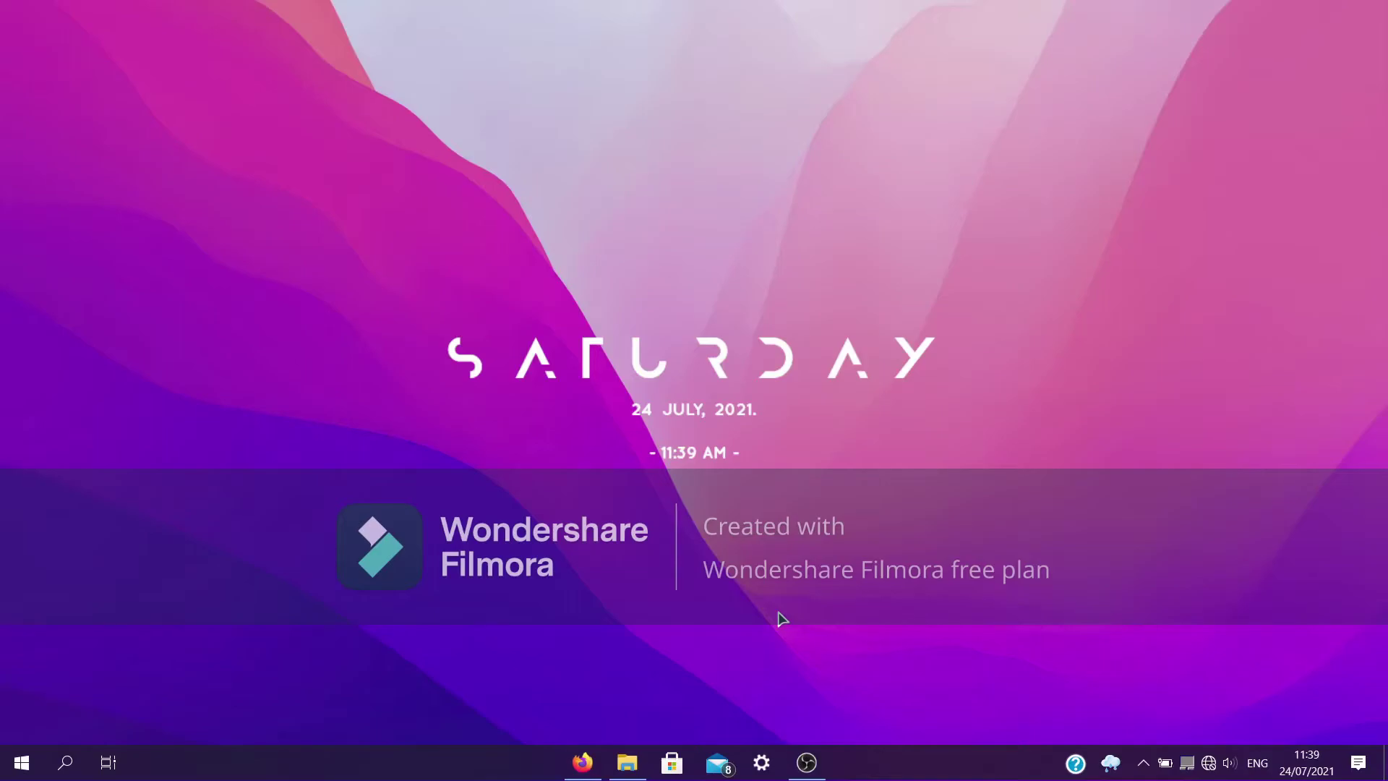
Launch the installed Google Drive app and check the hidden system tray icons
key("super")
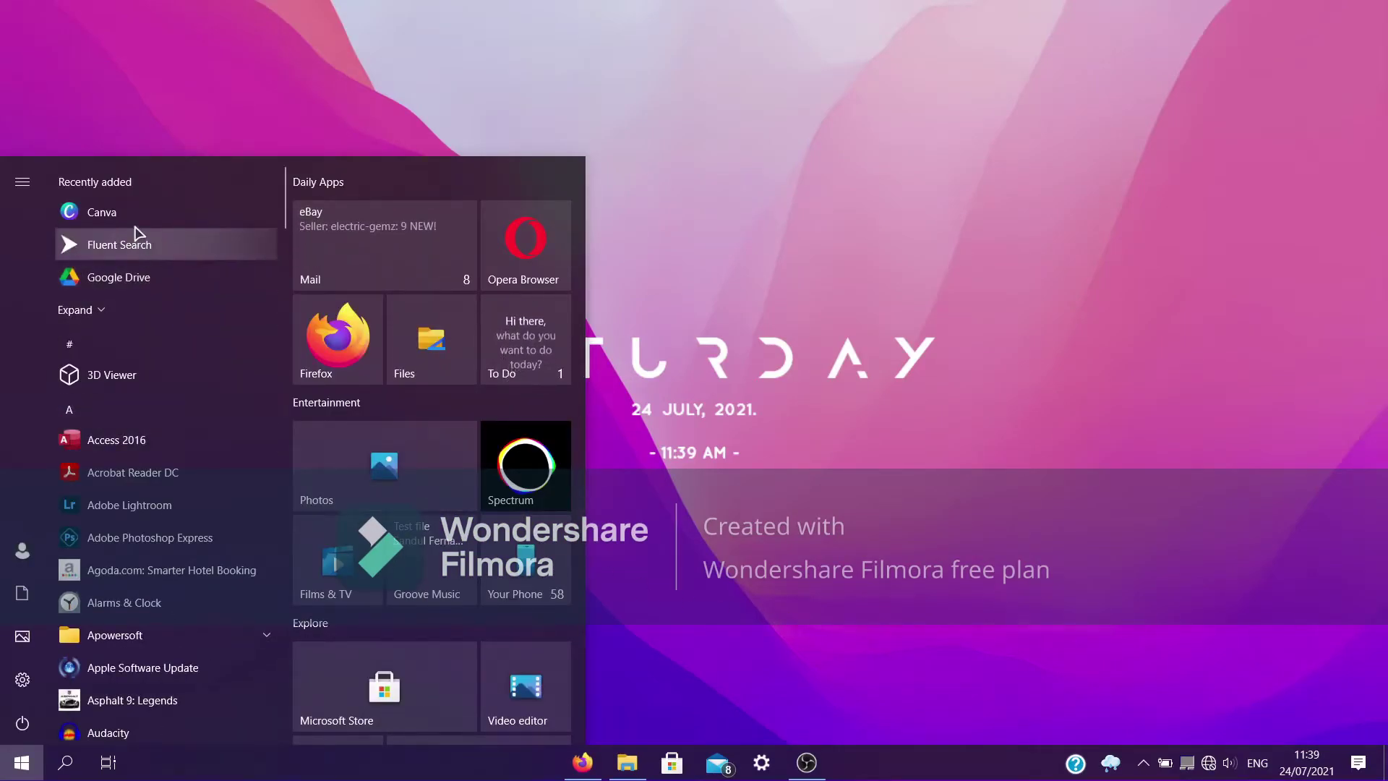
left_click(126, 280)
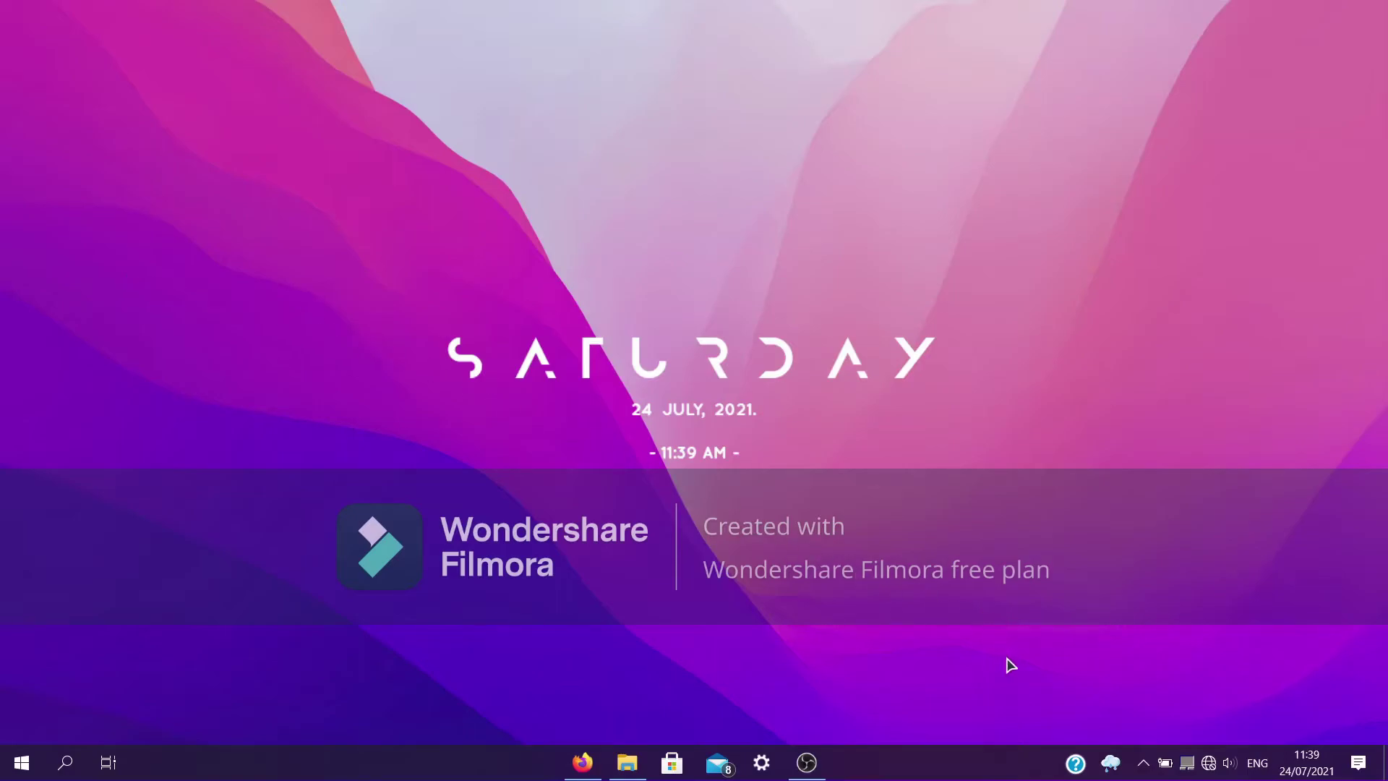
left_click(1144, 764)
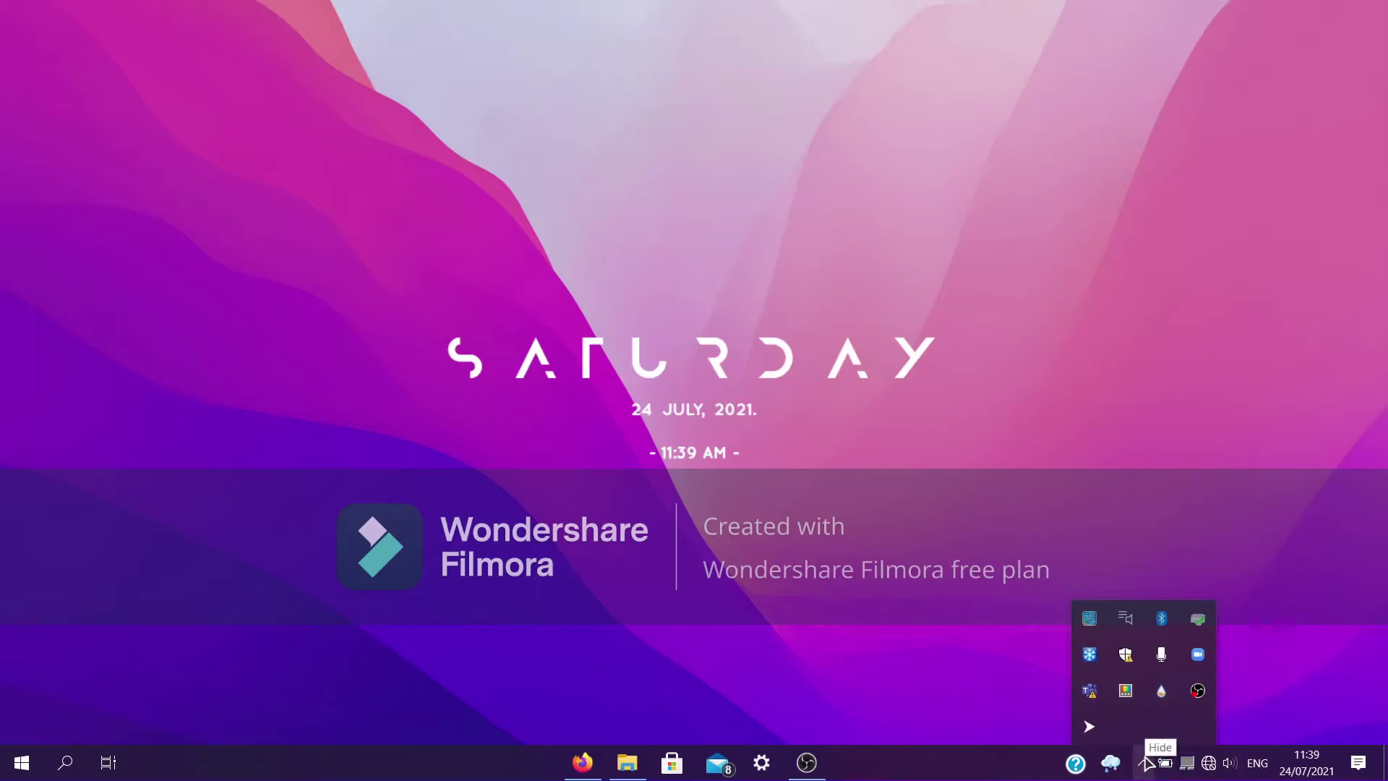
left_click(1147, 763)
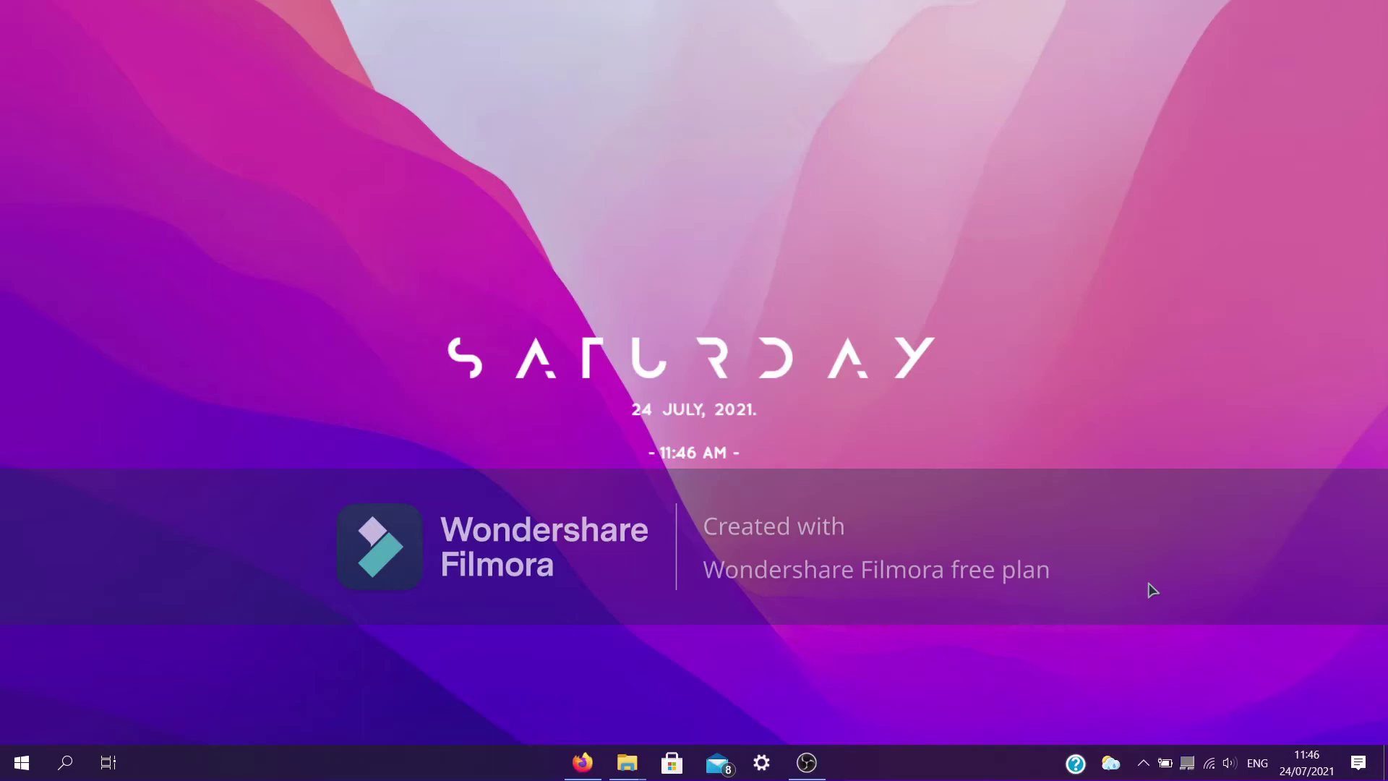
Open Google Drive's status window from the system tray and examine its notifications, activity and settings options
left_click(1142, 763)
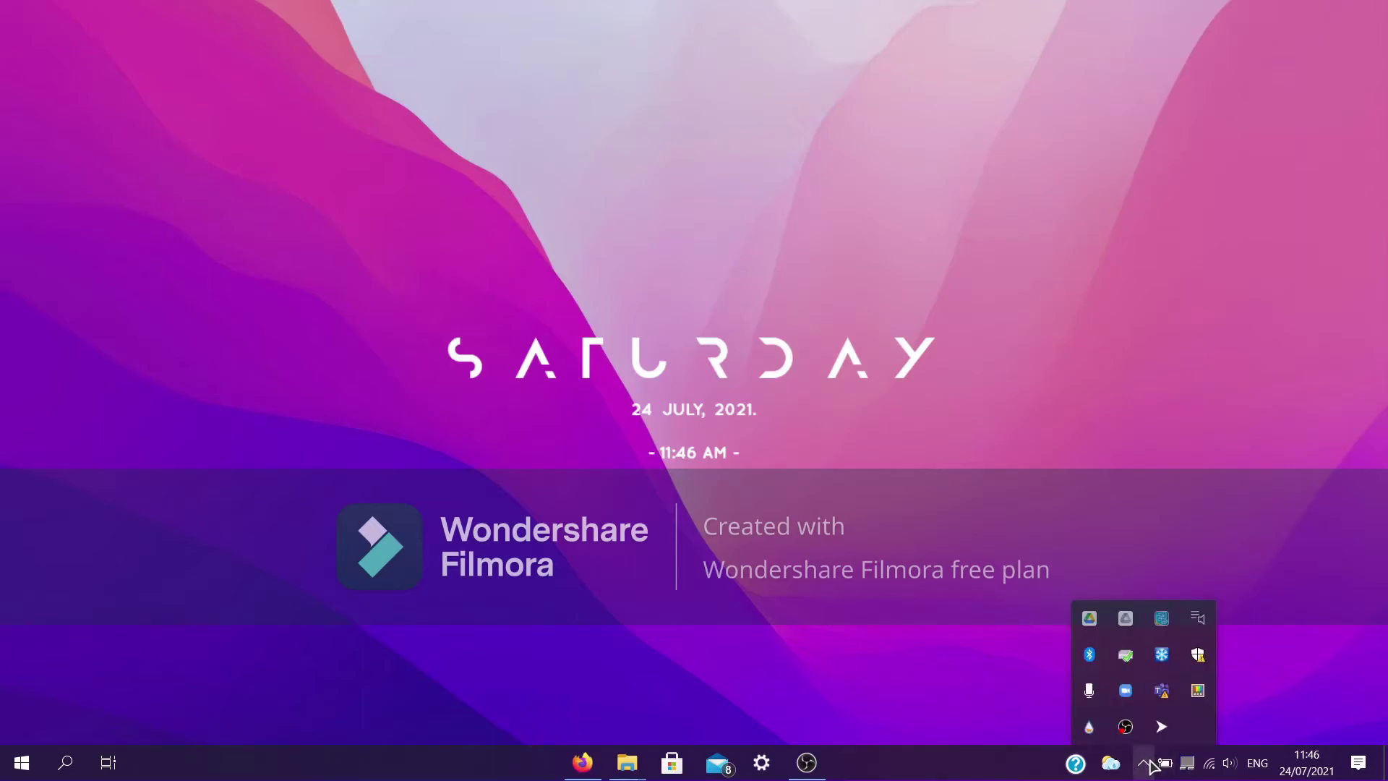
left_click(1089, 618)
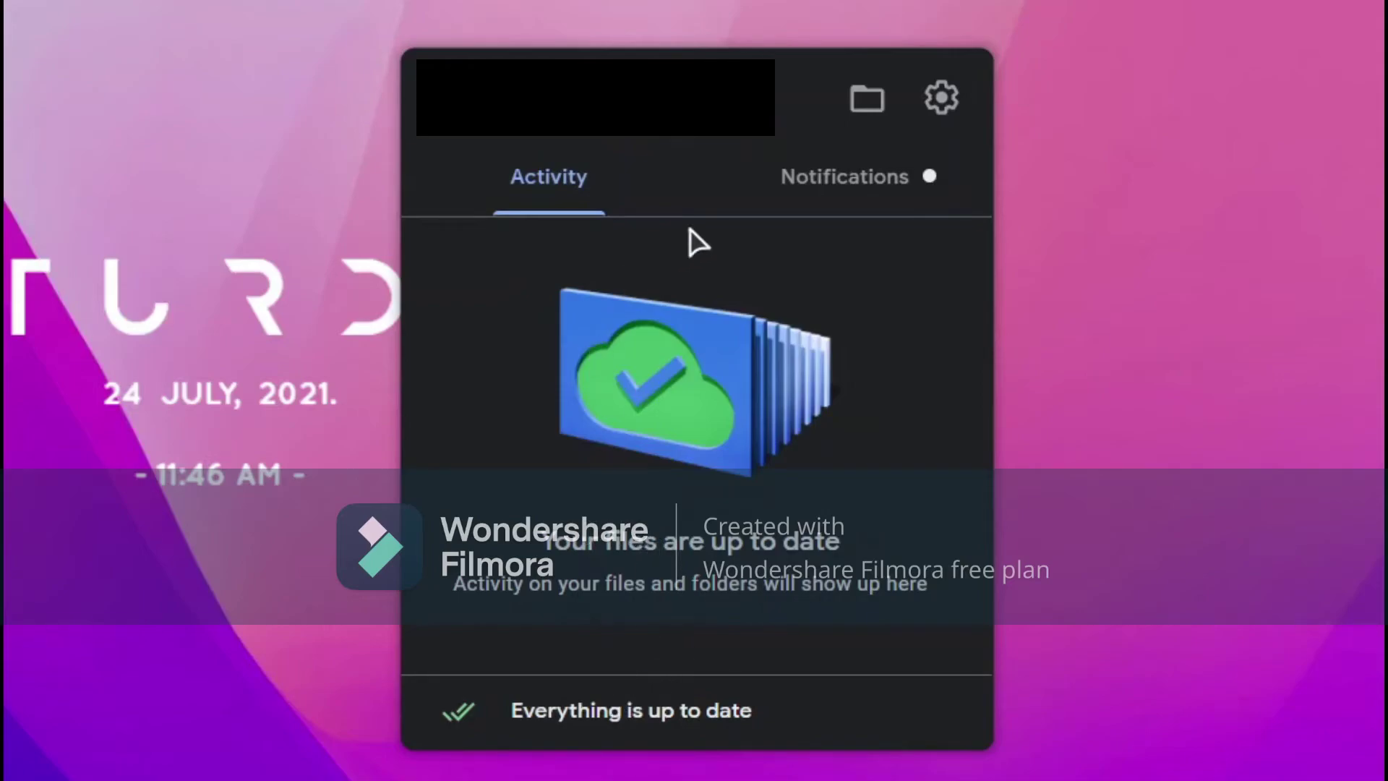
left_click(873, 210)
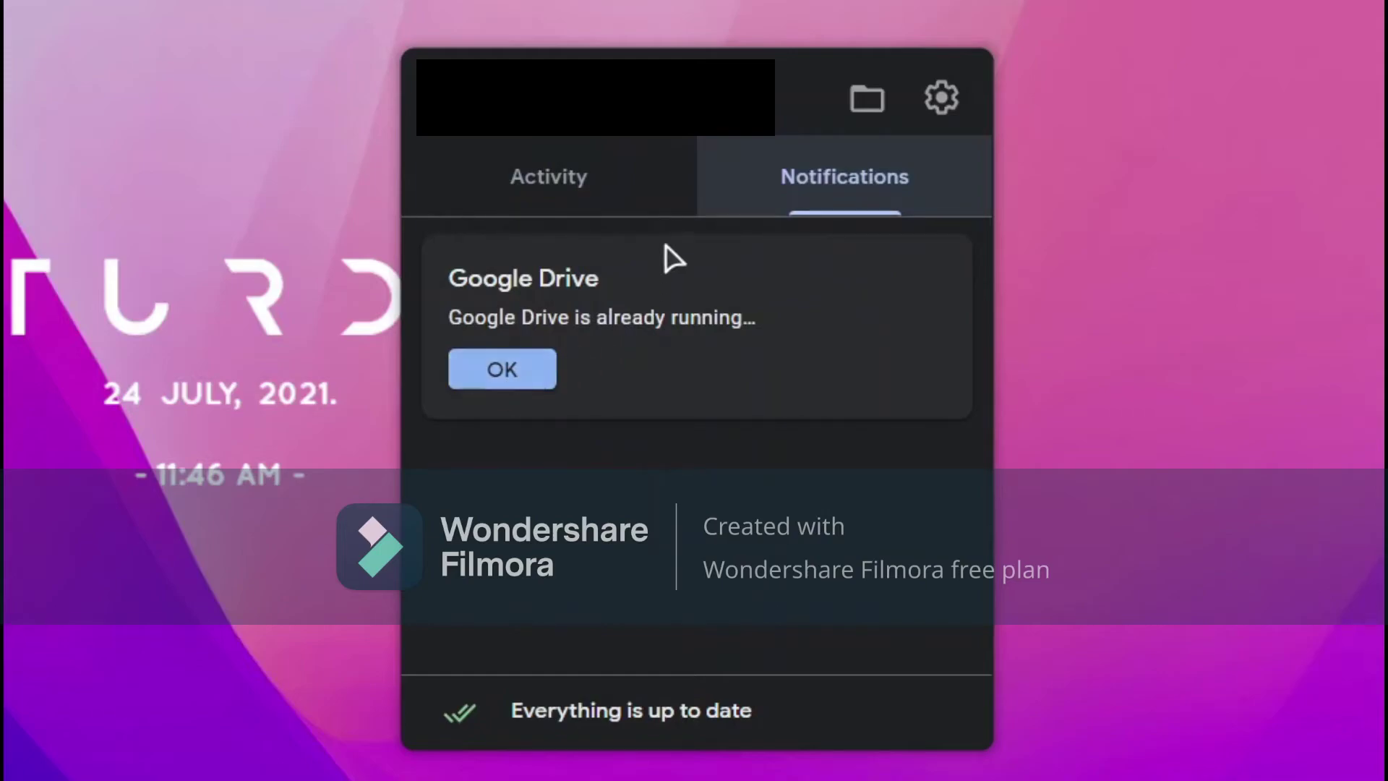
left_click(567, 203)
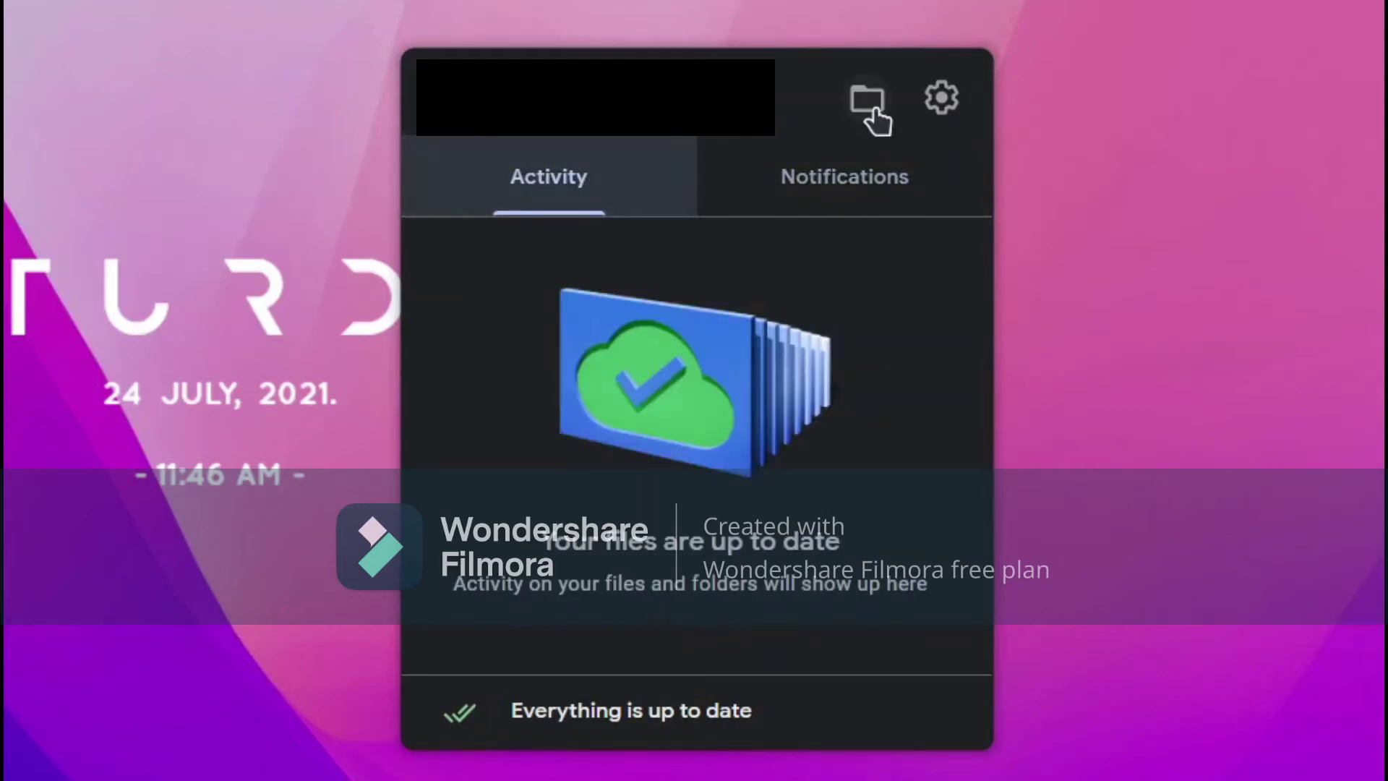
left_click(942, 99)
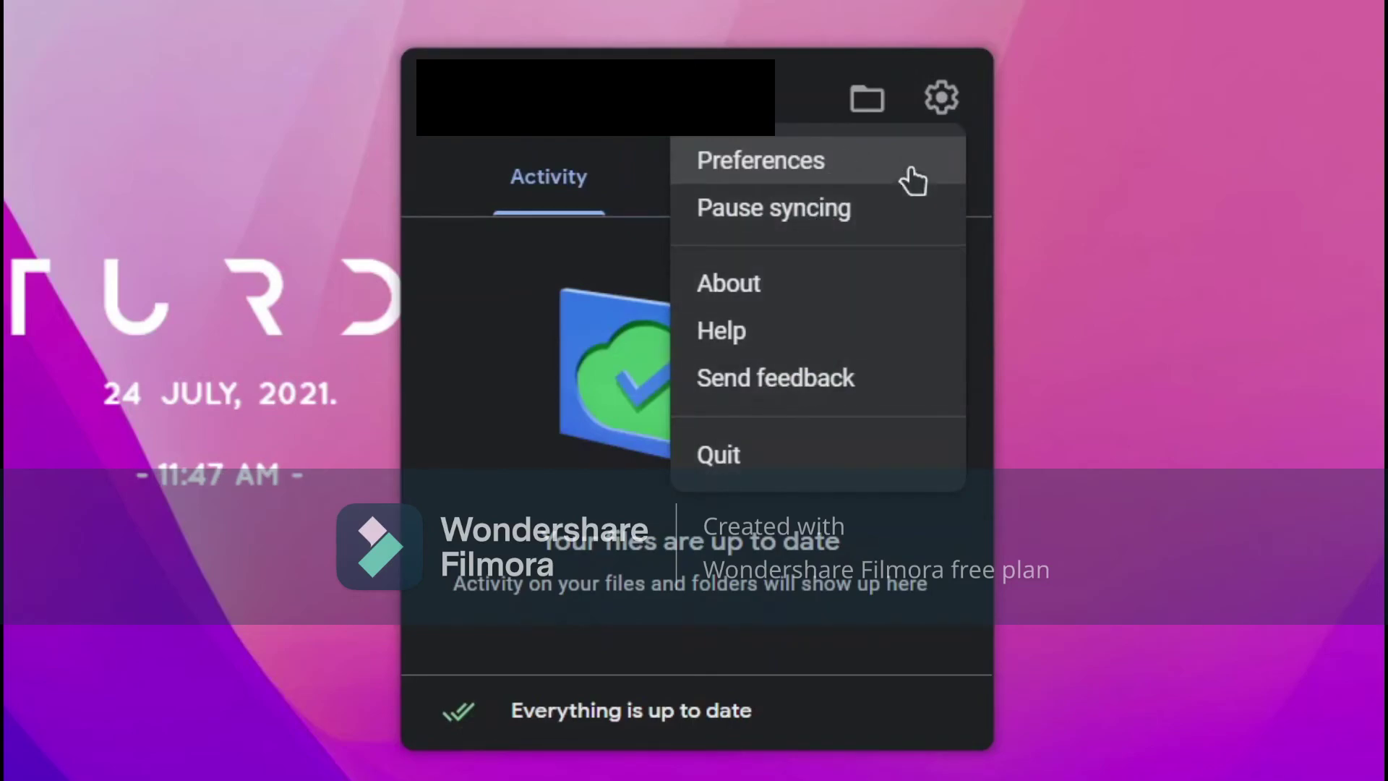
Open the Google Drive (H:) location from the status window, browse This PC and My Drive, and minimize File Explorer
left_click(866, 110)
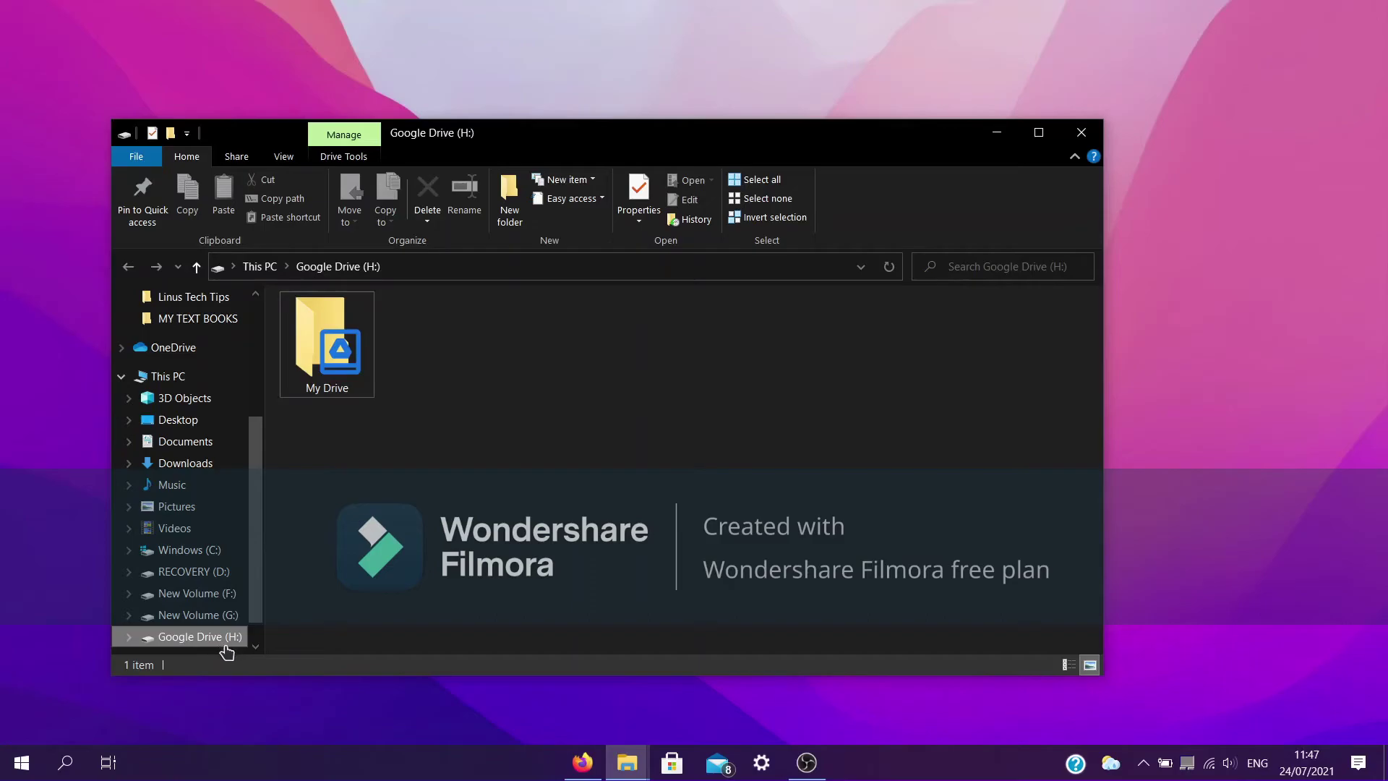
scroll(217, 405, "up", 2)
scroll(188, 466, "down", 1)
left_click(168, 463)
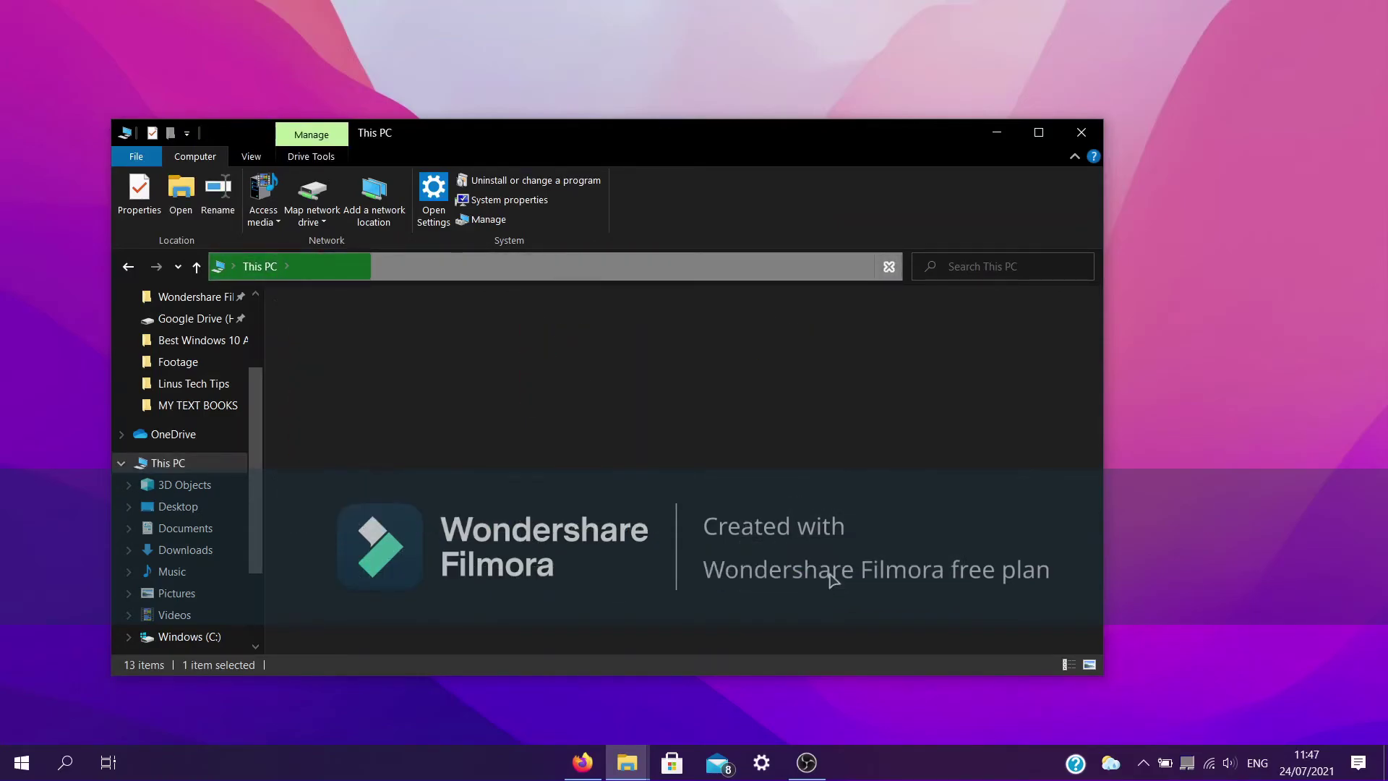
double_click(348, 327)
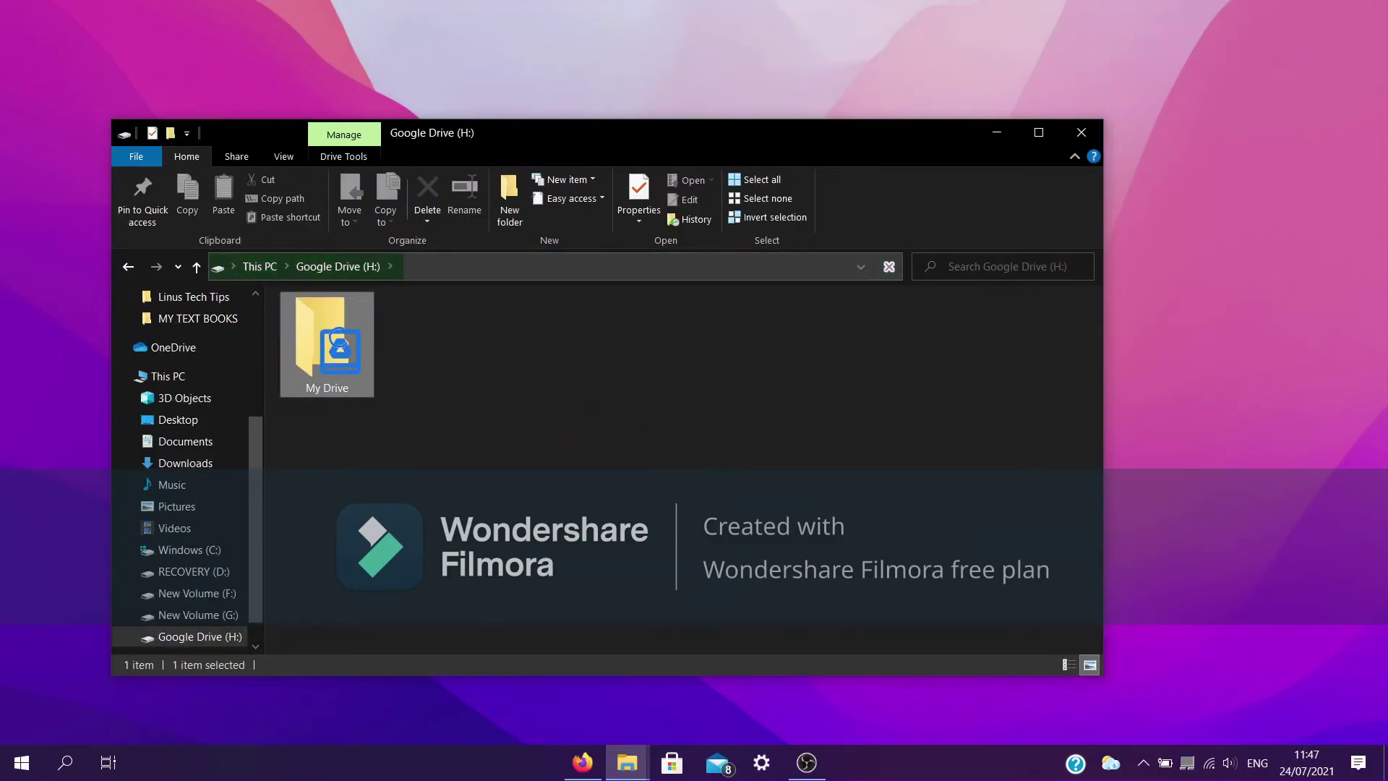
left_click(1000, 134)
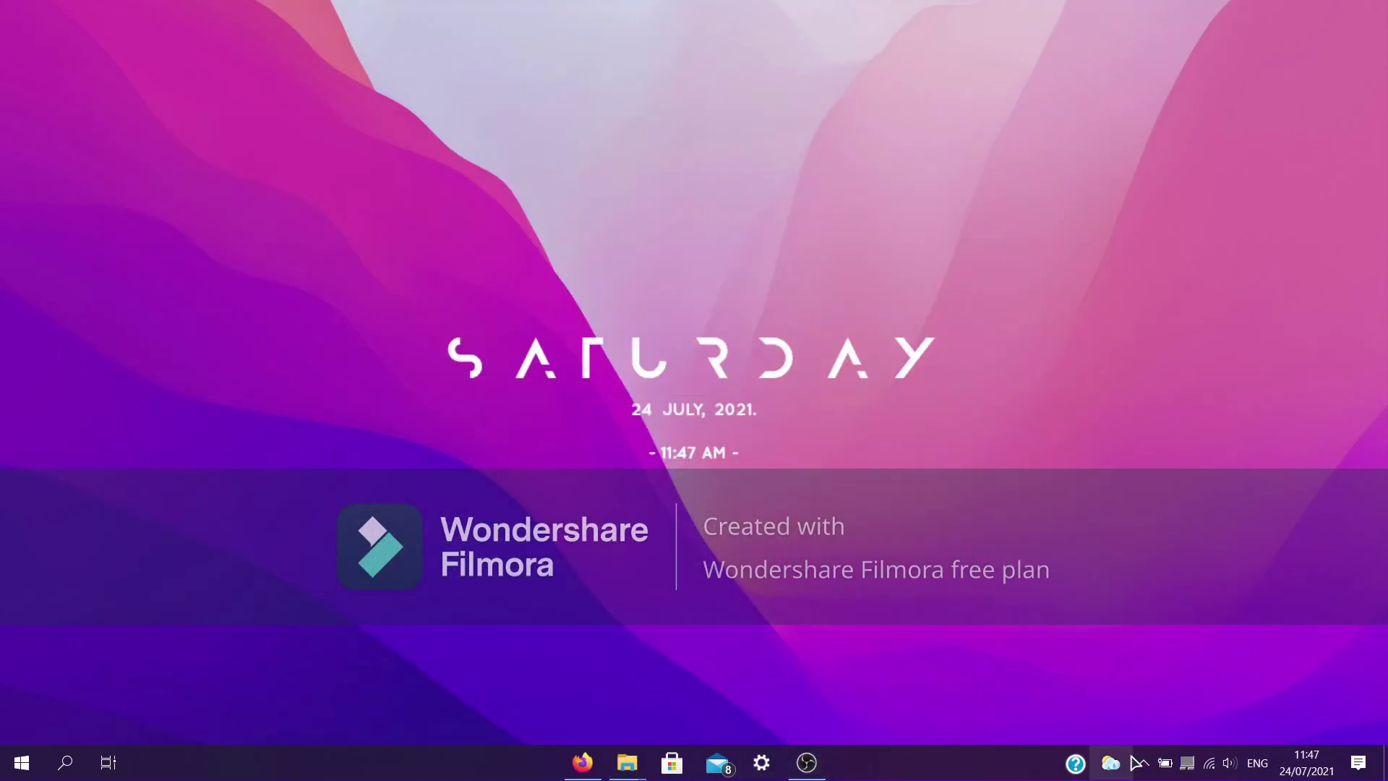
Reopen Google Drive's status window from the hidden system tray icons
left_click(1145, 763)
left_click(1085, 623)
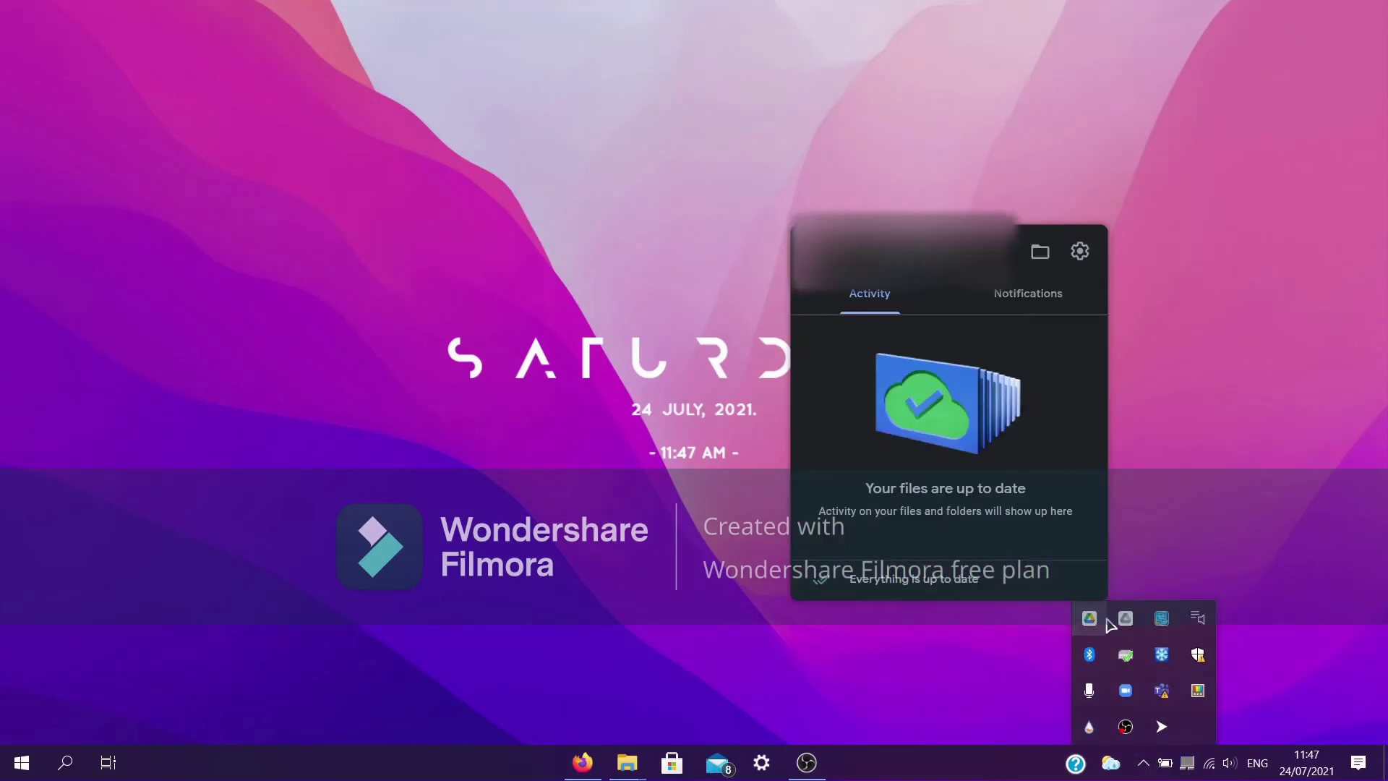